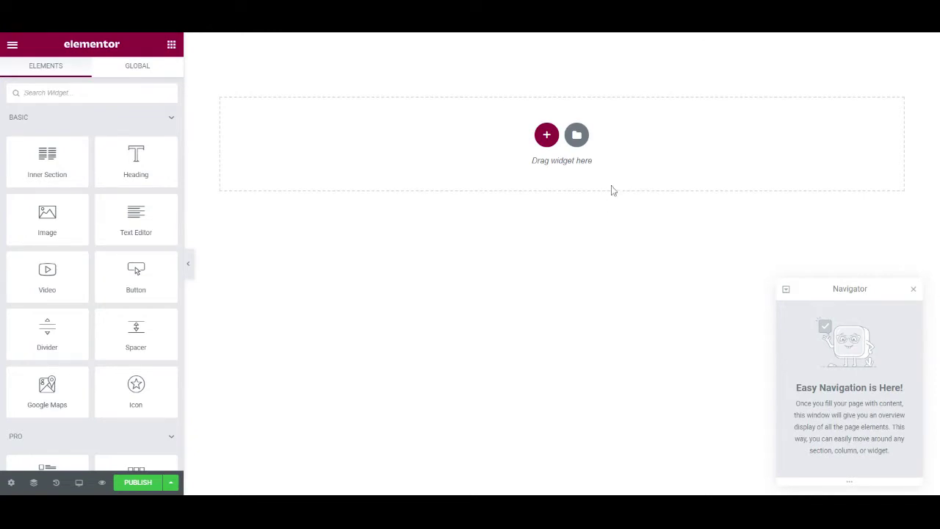
# Create a two-equal-column section with a heading and a text paragraph in the left column.
pyautogui.click(547, 135)
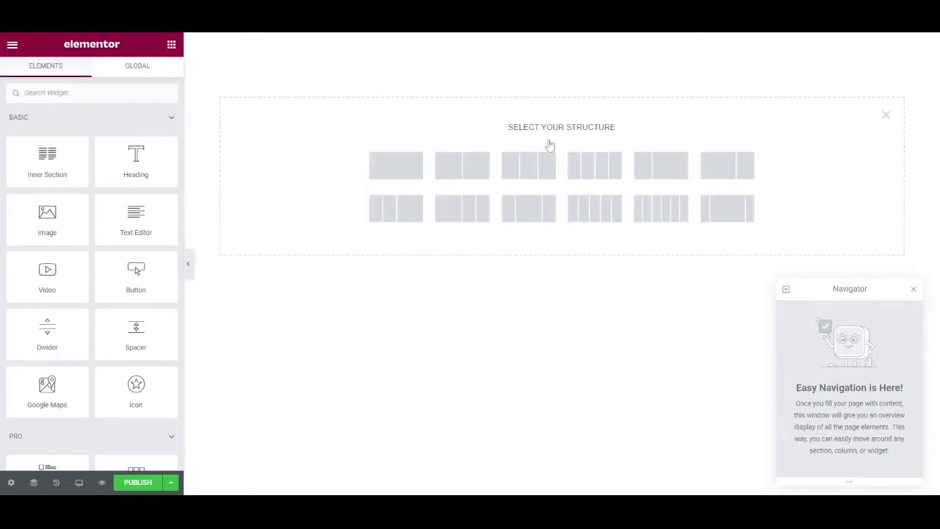
pyautogui.click(448, 171)
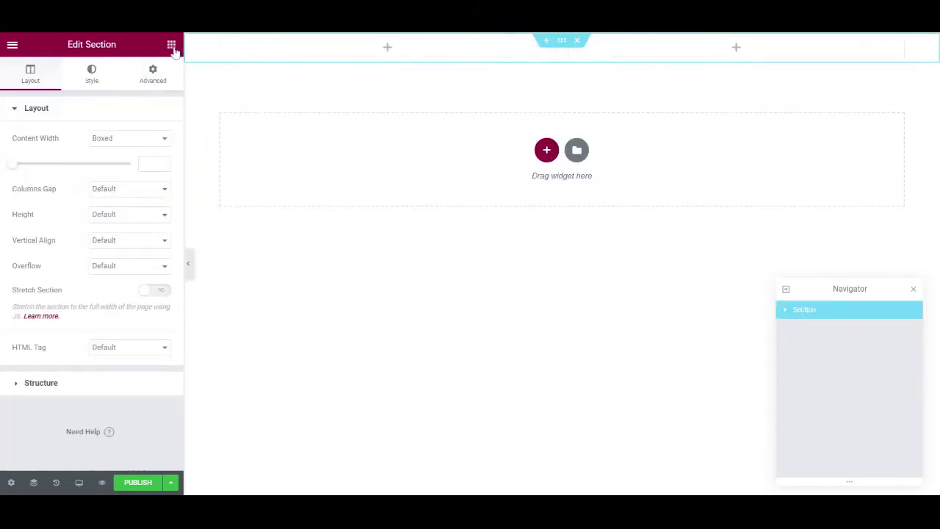
pyautogui.click(171, 44)
pyautogui.moveTo(132, 157); pyautogui.dragTo(358, 54)
pyautogui.click(171, 44)
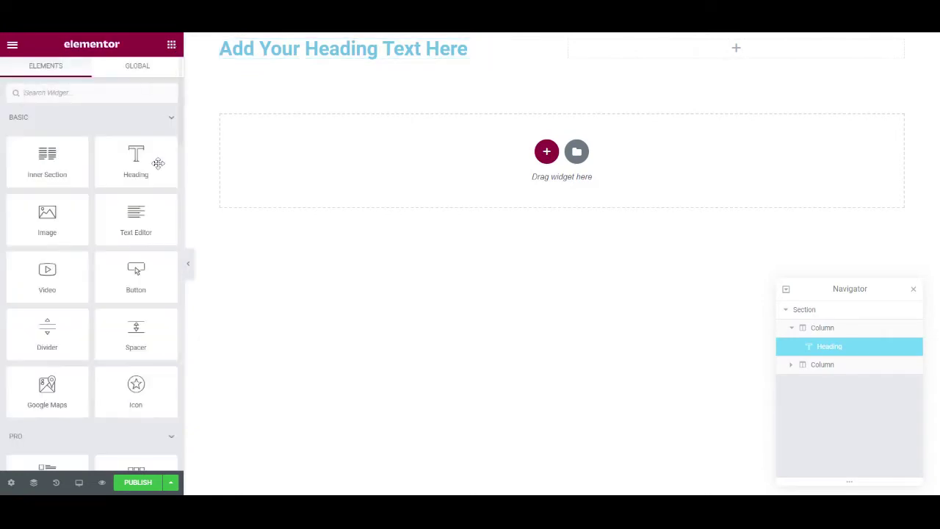
pyautogui.moveTo(152, 203); pyautogui.dragTo(368, 63)
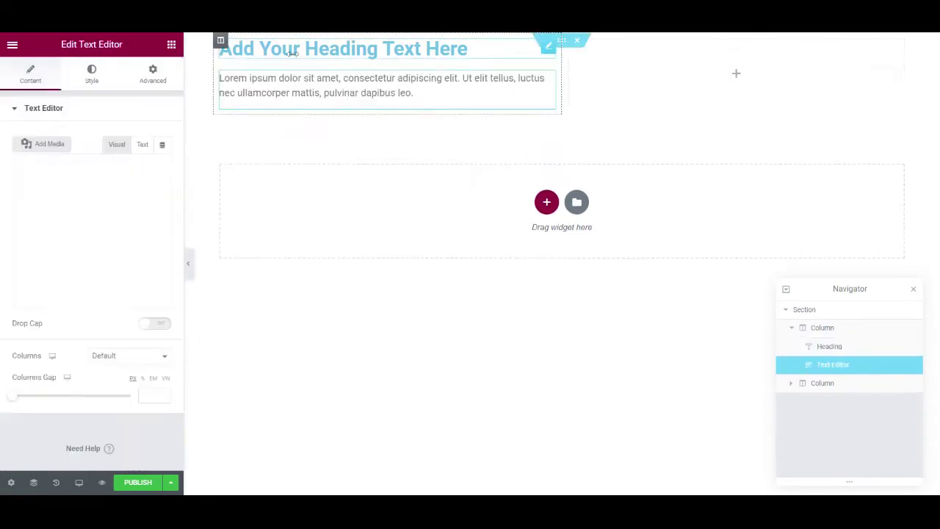
# Add a Button below the text paragraph and an Image in the right column.
pyautogui.click(171, 44)
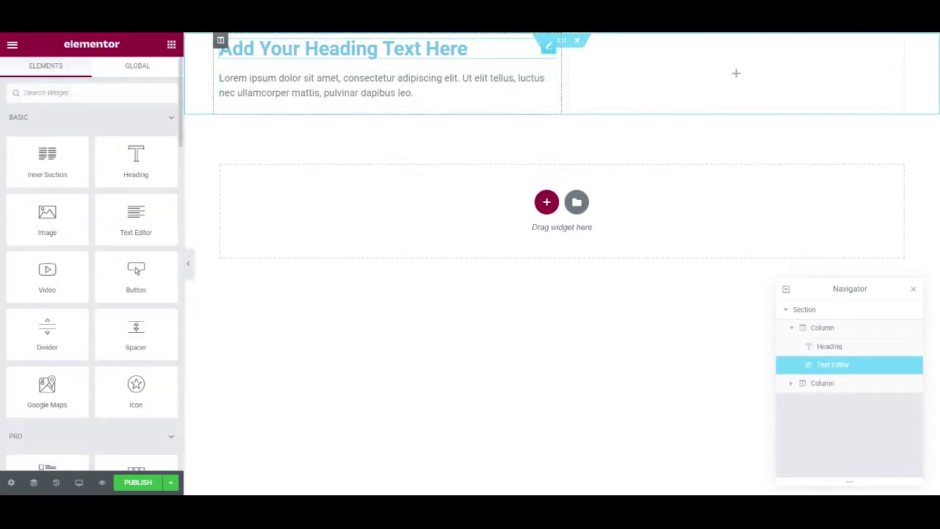
pyautogui.write('button')
pyautogui.moveTo(47, 130); pyautogui.dragTo(301, 102)
pyautogui.click(171, 44)
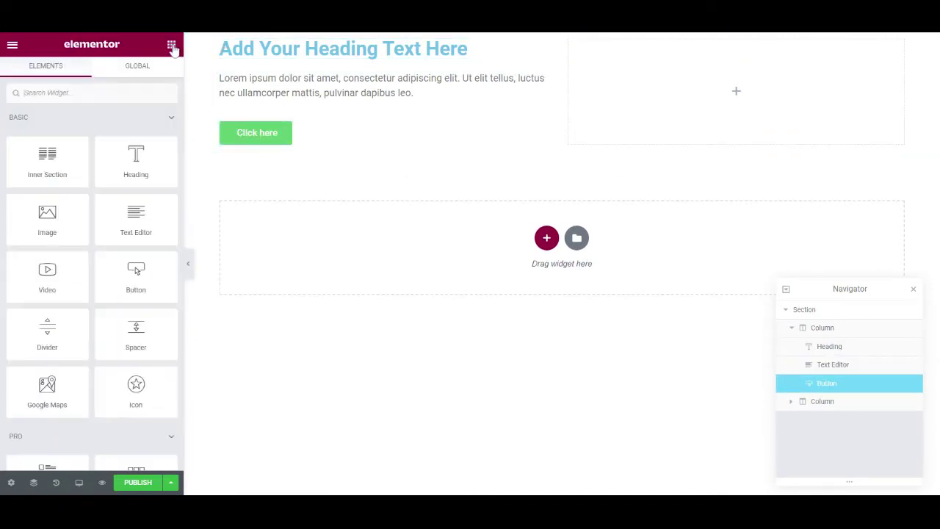
pyautogui.write('imag')
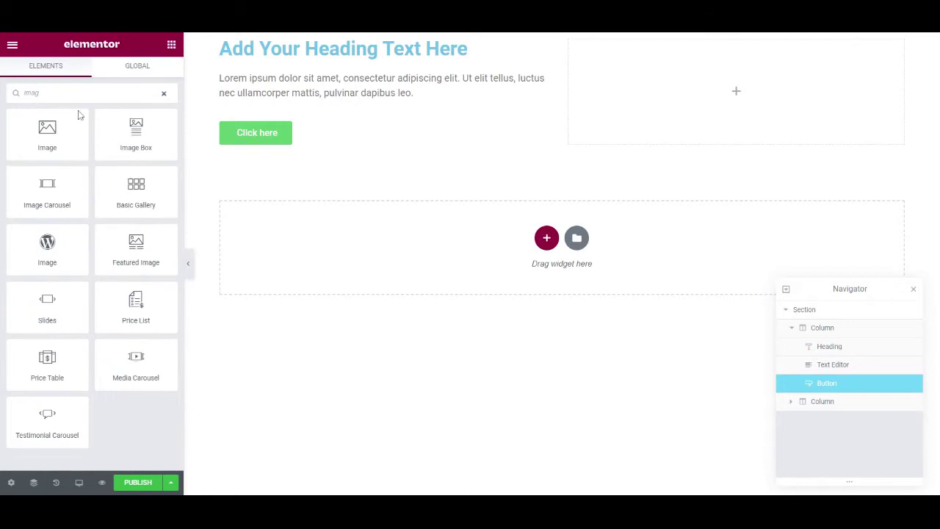
pyautogui.moveTo(63, 141); pyautogui.dragTo(638, 81)
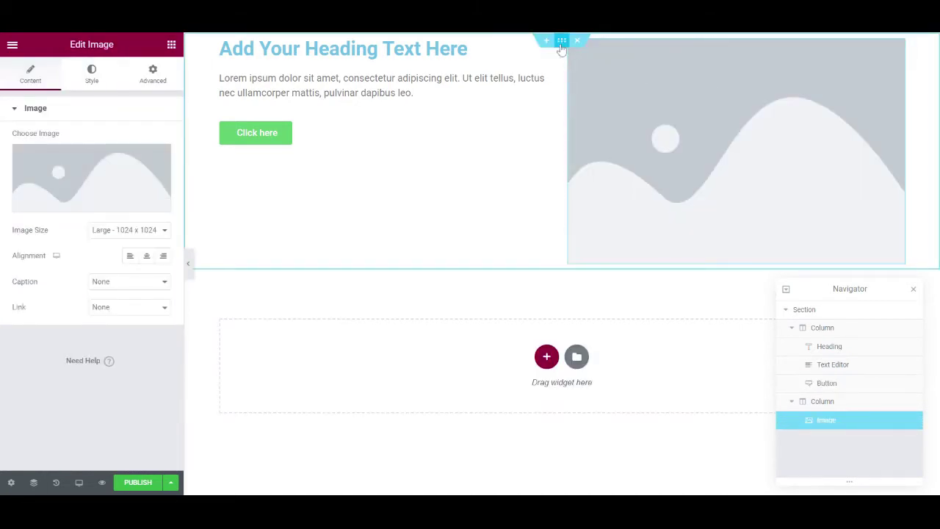
# Save the whole two-column section to the library as the section template 'New template'.
pyautogui.click(561, 42)
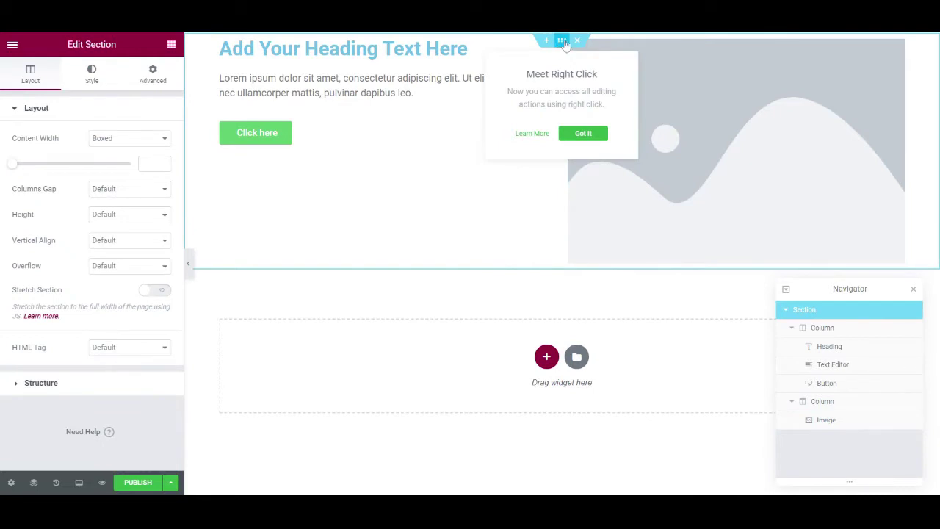
pyautogui.rightClick(565, 46)
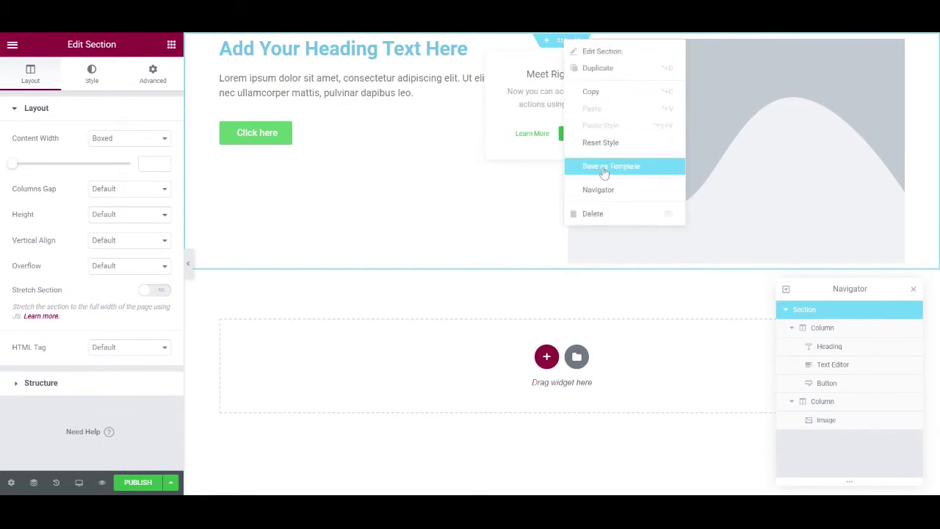
pyautogui.rightClick(820, 323)
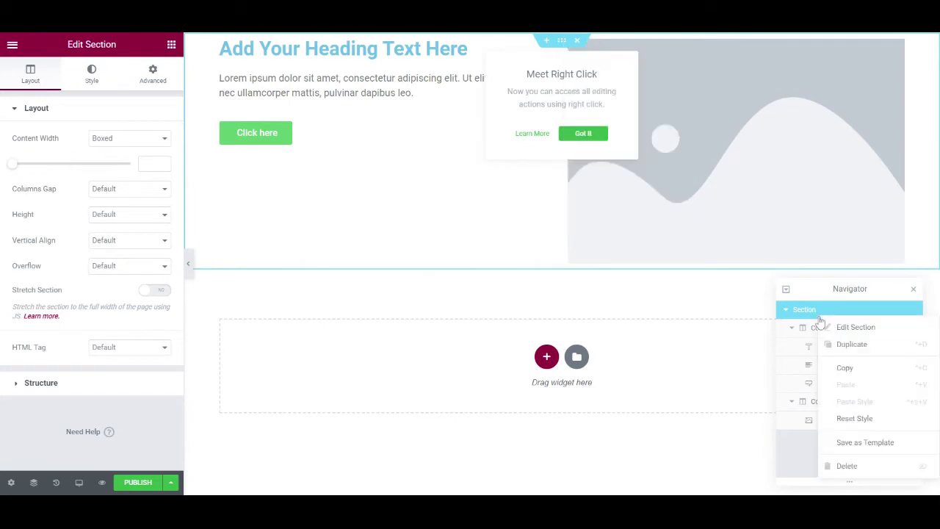
pyautogui.click(860, 443)
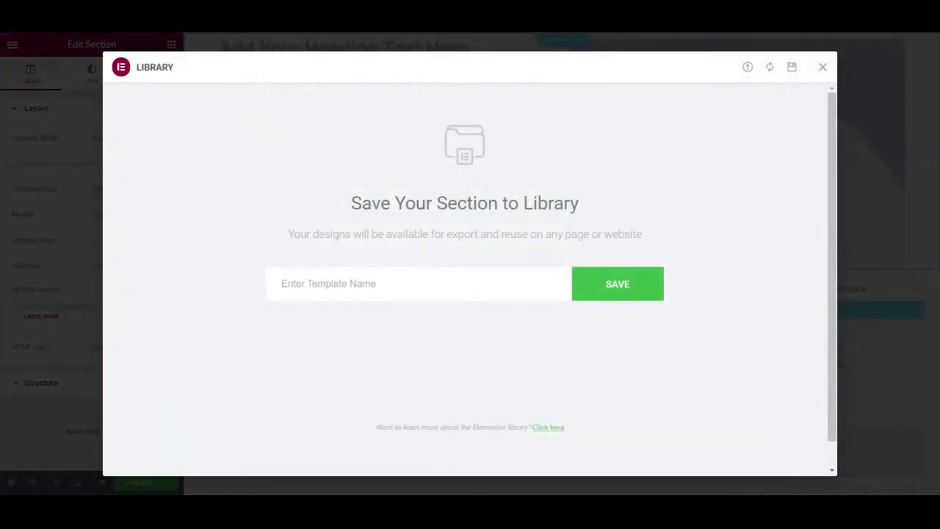
pyautogui.write('New te')
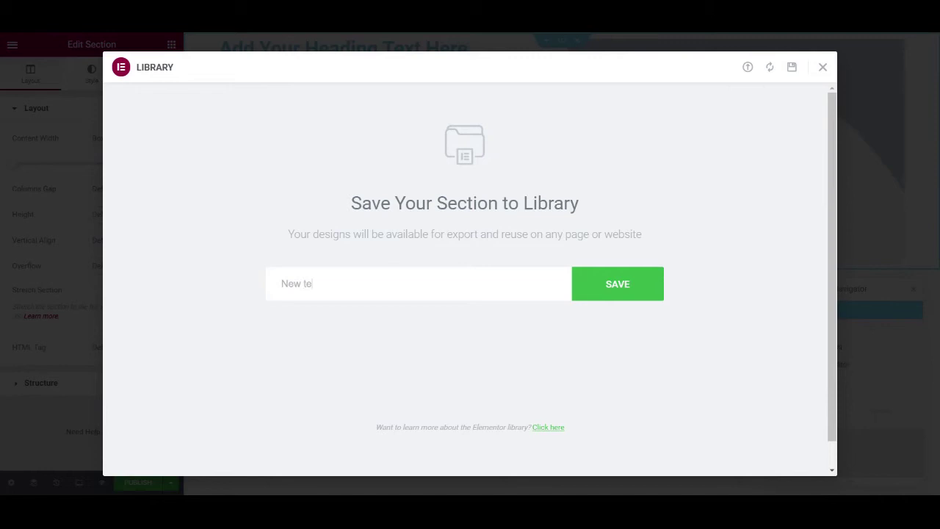
pyautogui.write('mplate')
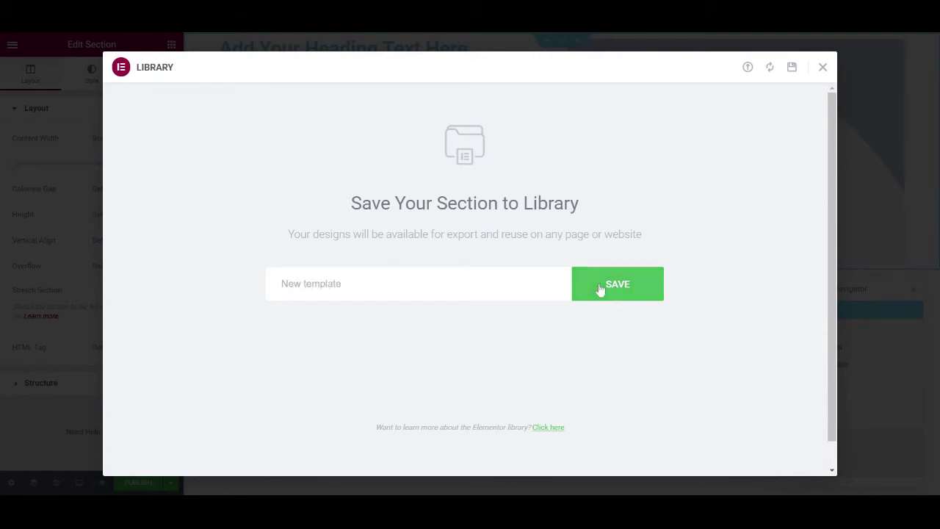
pyautogui.click(628, 291)
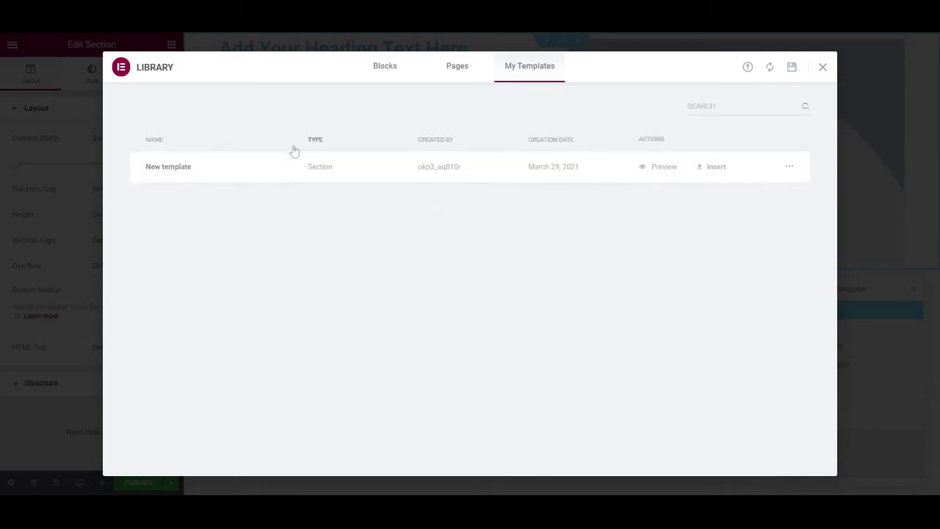
# Delete the original section and insert 'New template' from My Templates without document settings.
pyautogui.click(822, 67)
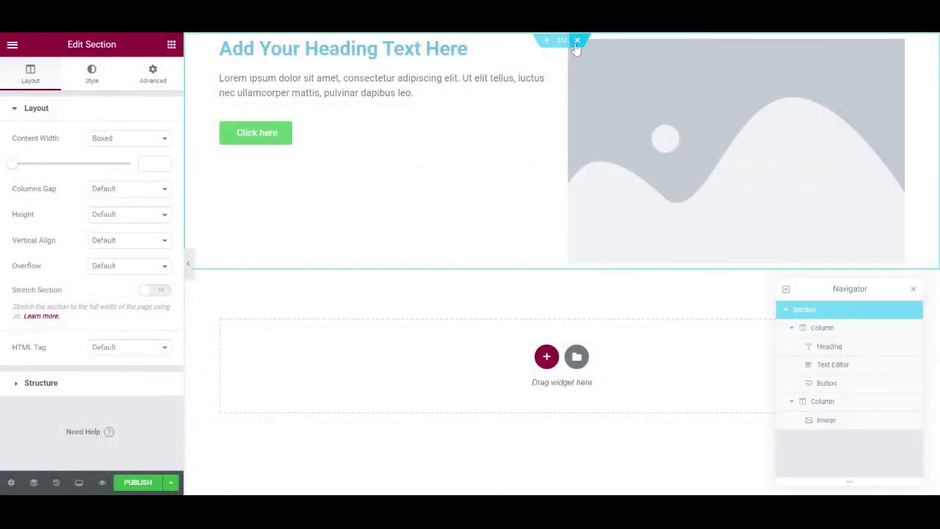
pyautogui.click(576, 42)
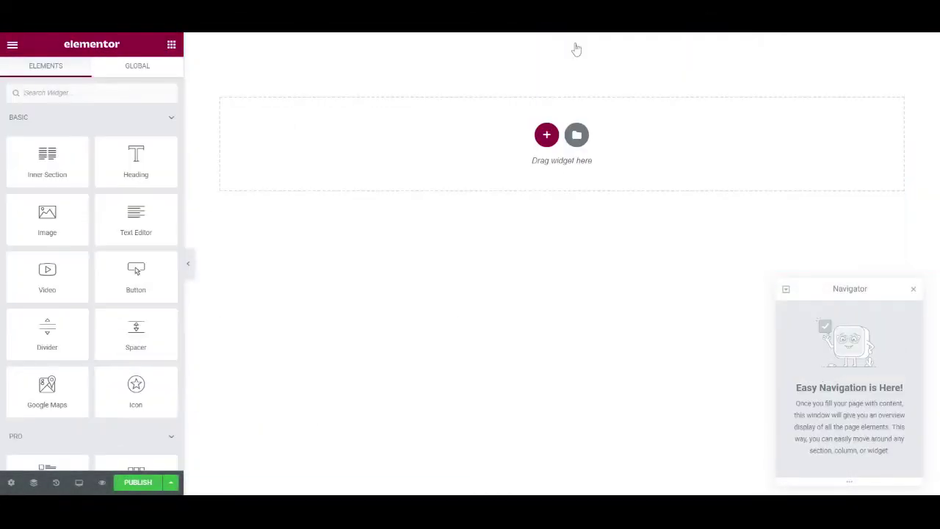
pyautogui.click(577, 138)
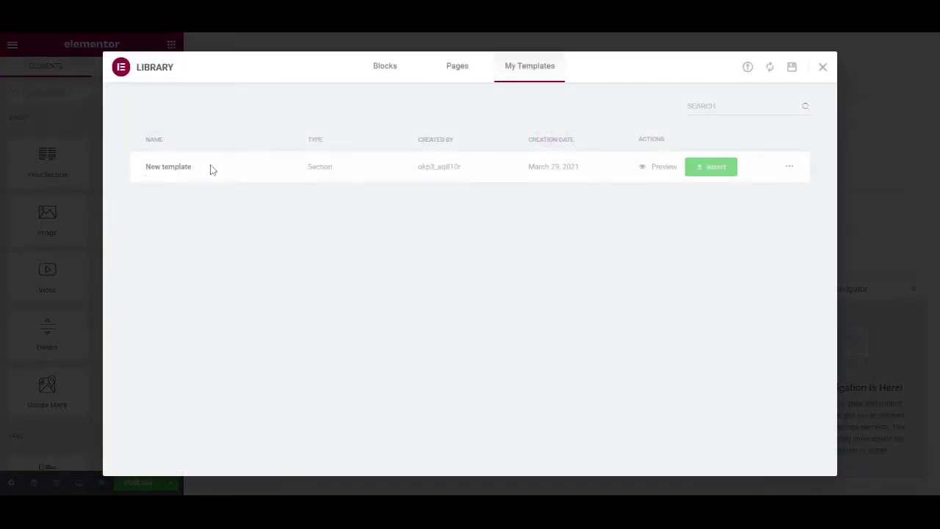
pyautogui.click(712, 174)
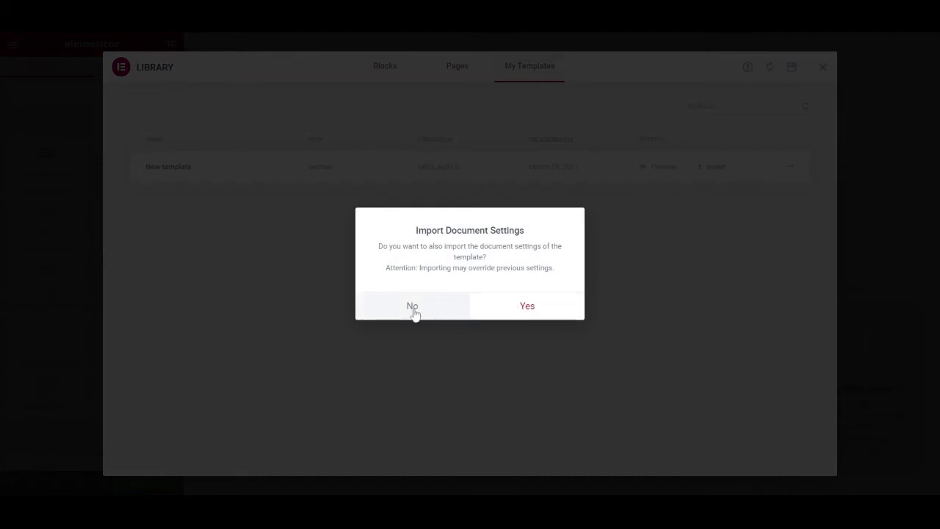
pyautogui.click(412, 309)
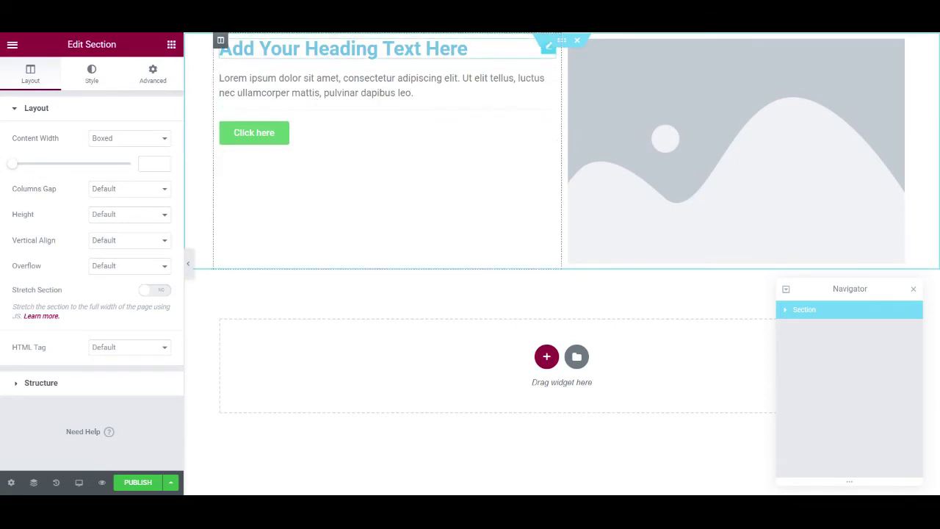
# Replace the inserted section's heading text with 'This is my title'.
pyautogui.click(343, 48)
pyautogui.hotkey('ctrl', 'a')
pyautogui.write('This is')
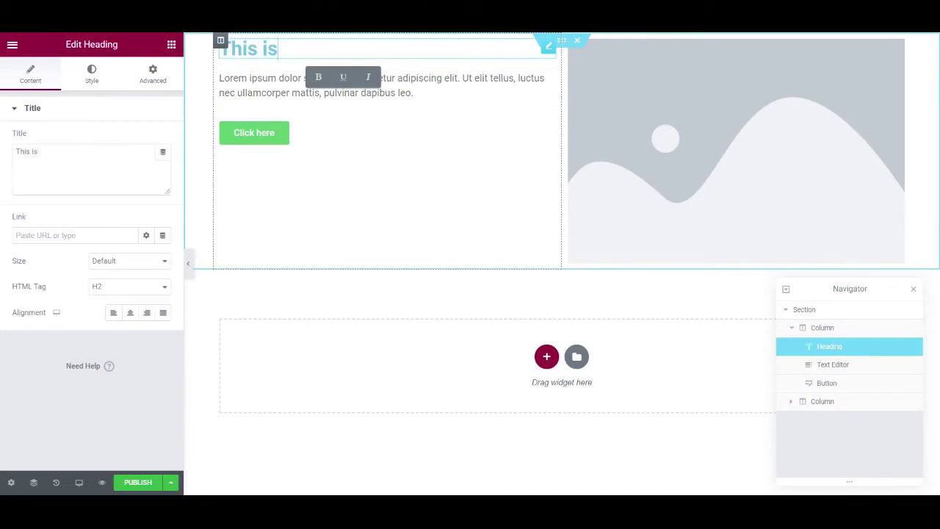
pyautogui.write(' my title')
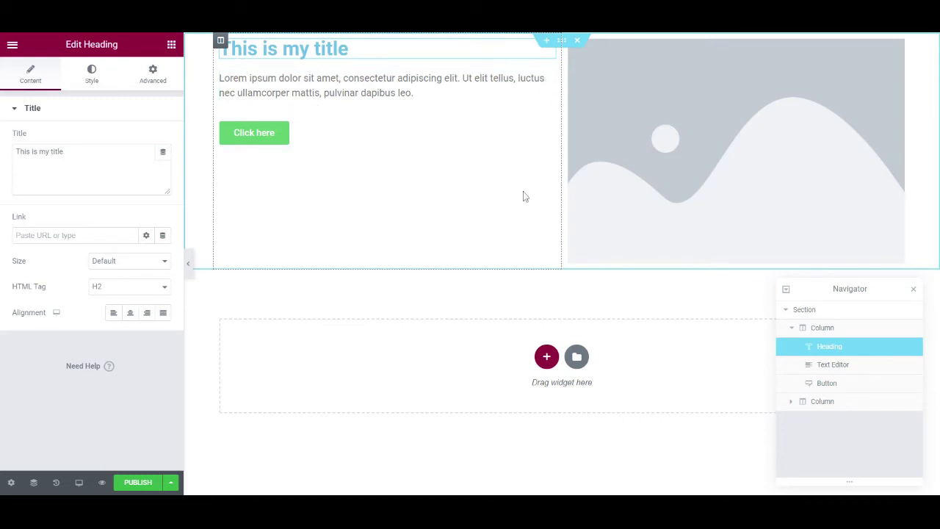
# Insert a second copy of 'New template', skipping its document settings.
pyautogui.click(577, 358)
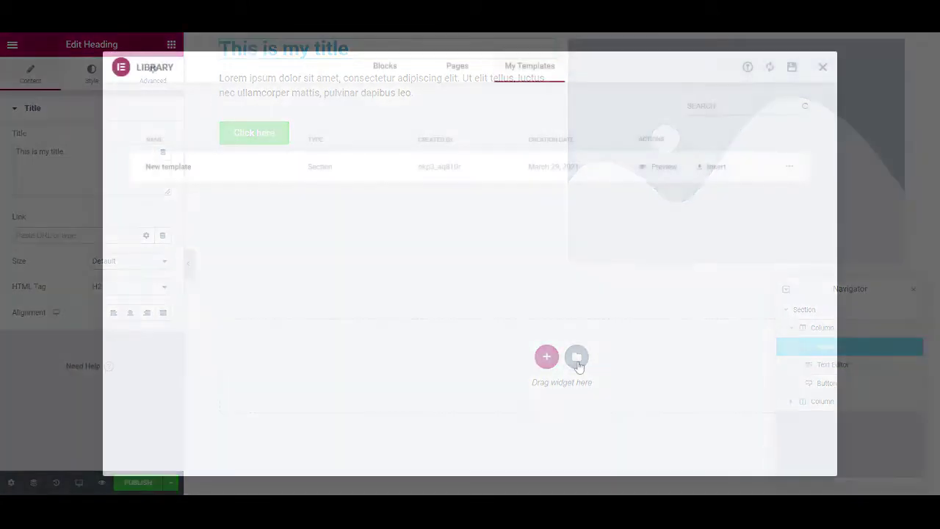
pyautogui.click(716, 174)
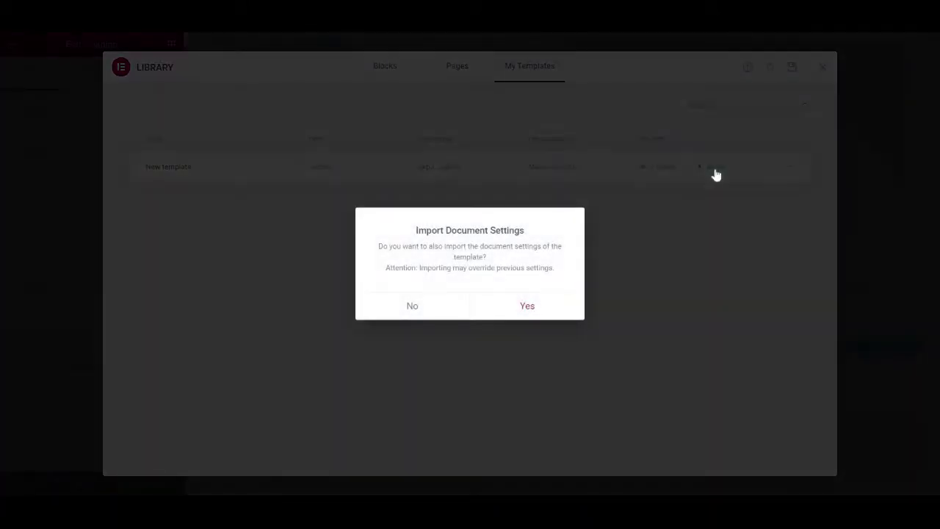
pyautogui.click(405, 315)
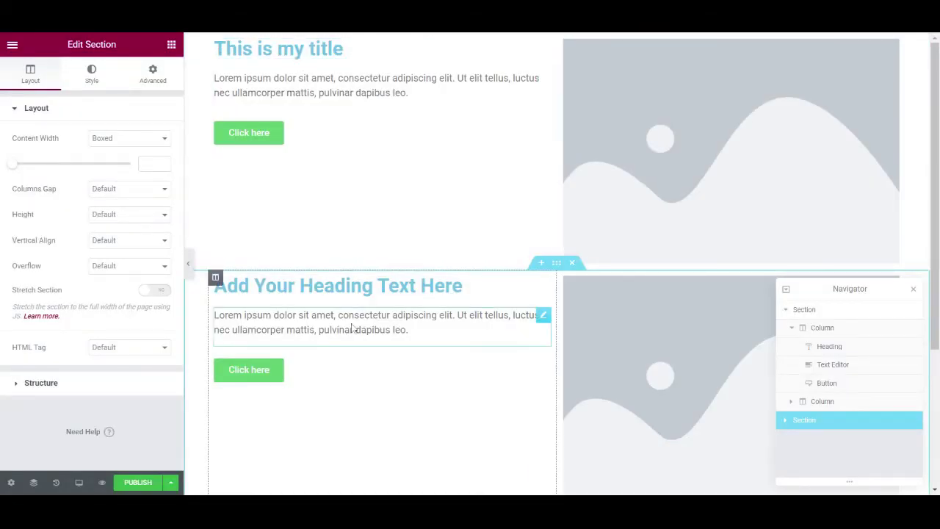
# Retitle the copy's heading 'This is different', then delete that section.
pyautogui.click(459, 285)
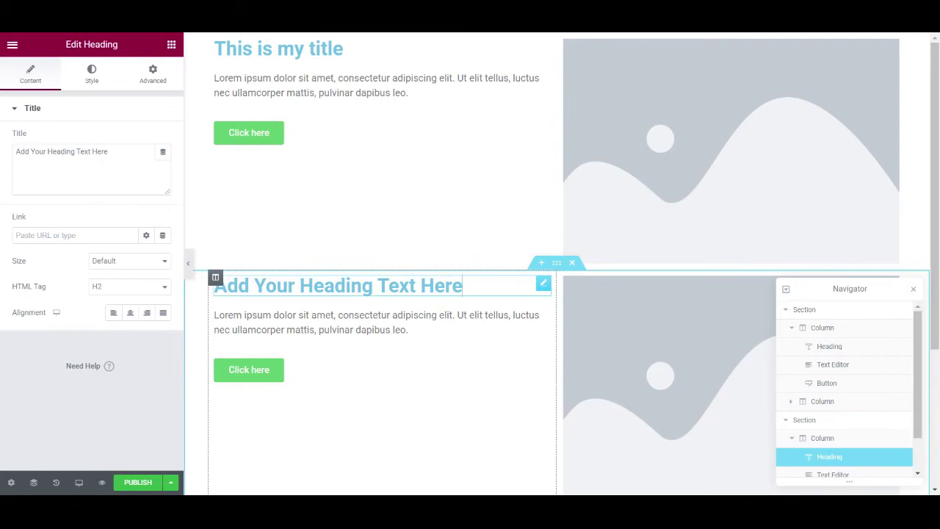
pyautogui.hotkey('ctrl', 'a')
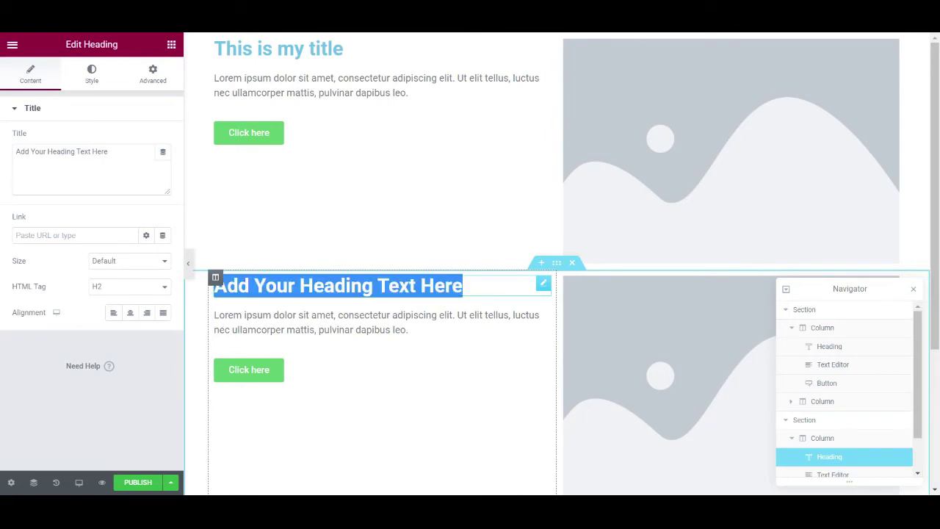
pyautogui.write('This is different')
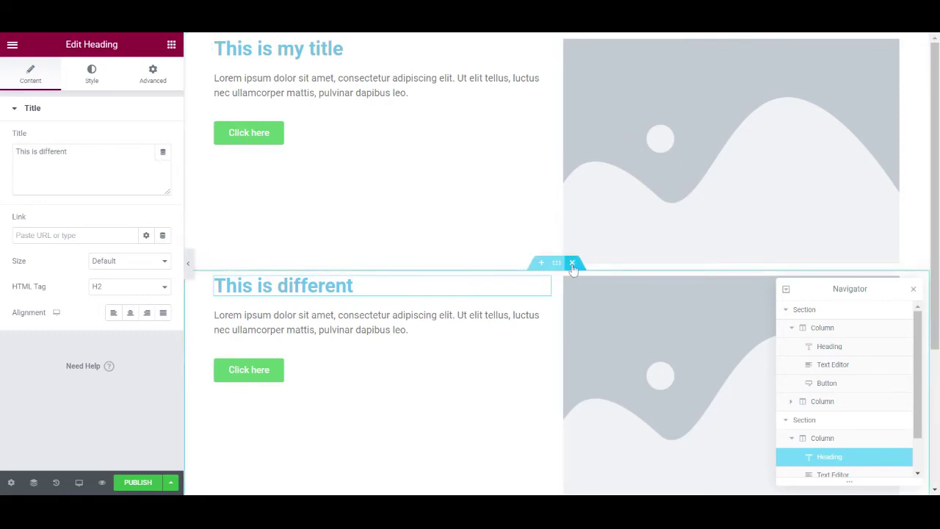
pyautogui.click(572, 265)
# Delete the remaining top section and drop a Template widget onto the empty page.
pyautogui.click(579, 46)
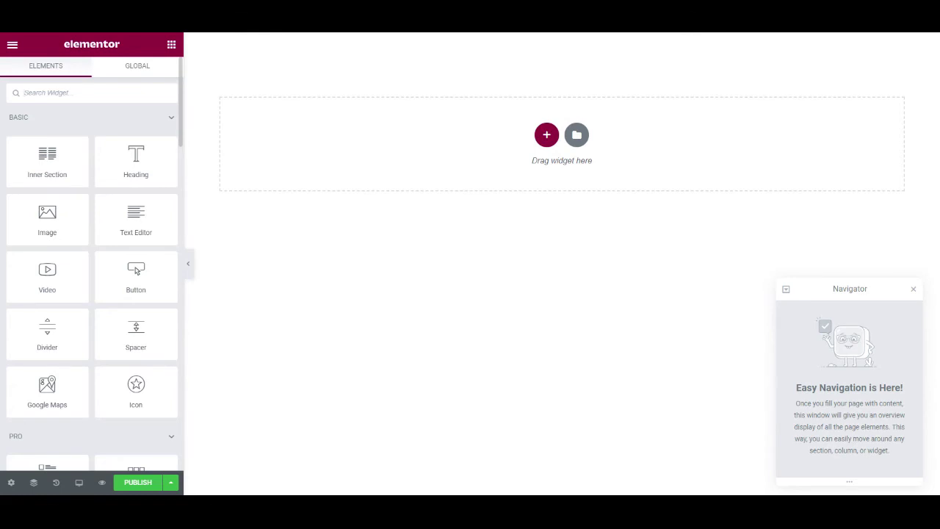
pyautogui.write('templa')
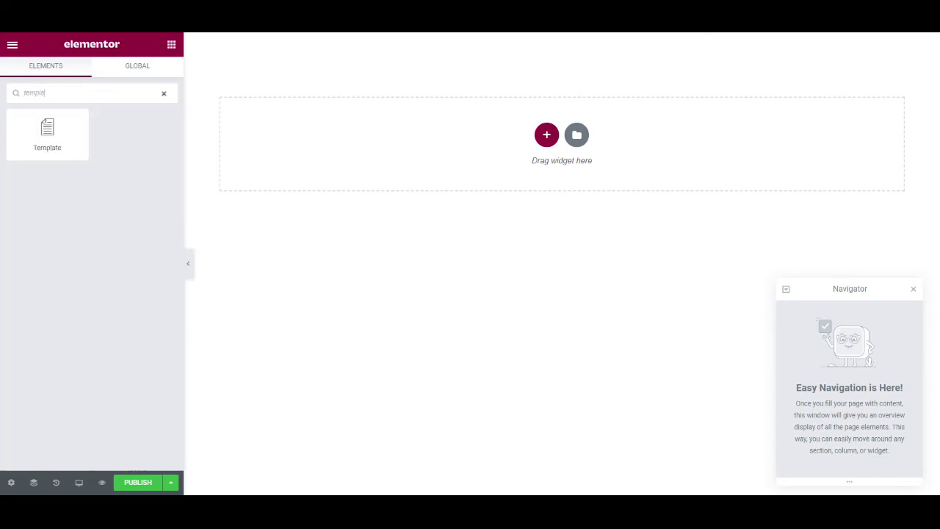
pyautogui.moveTo(47, 132); pyautogui.dragTo(397, 143)
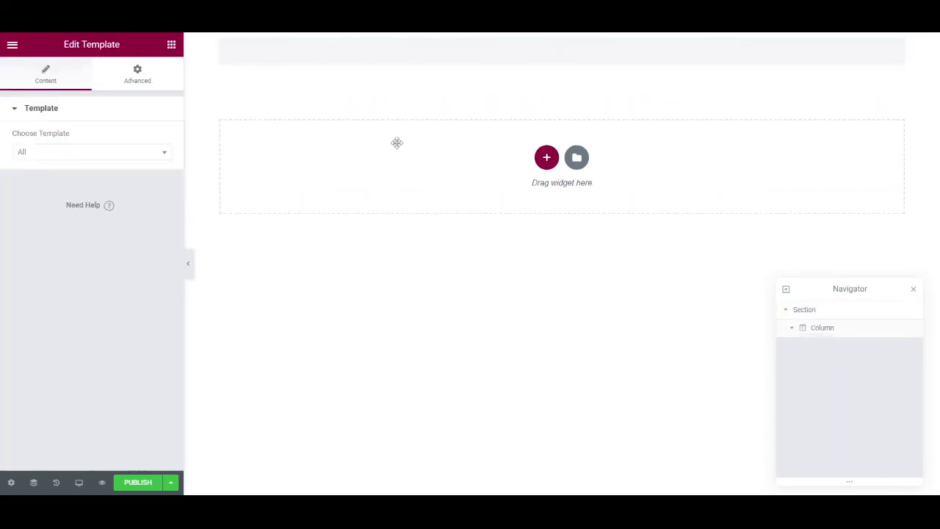
# Choose 'New template' as the template the widget displays.
pyautogui.click(128, 160)
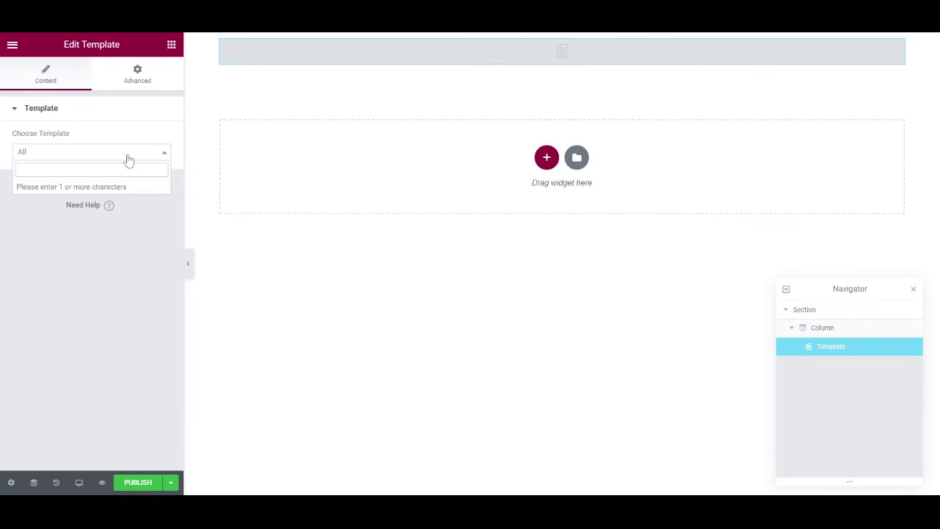
pyautogui.write('template')
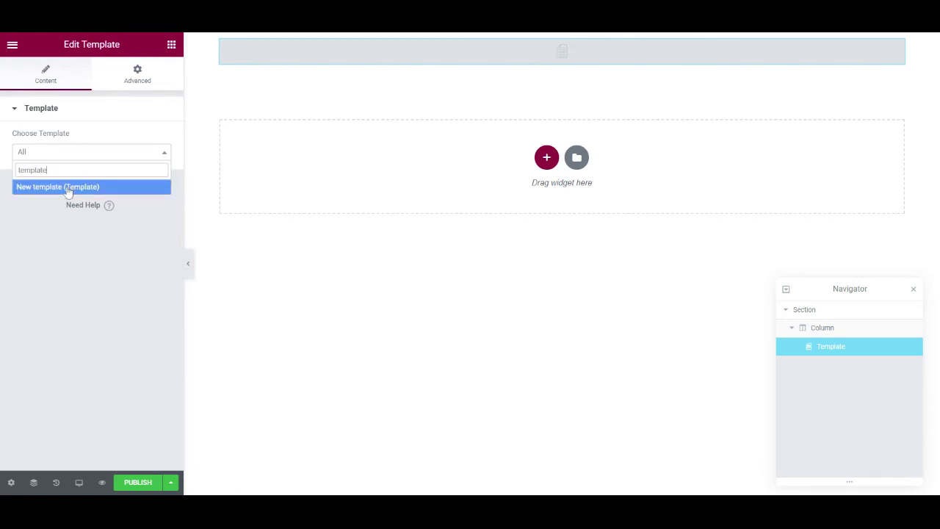
pyautogui.click(67, 188)
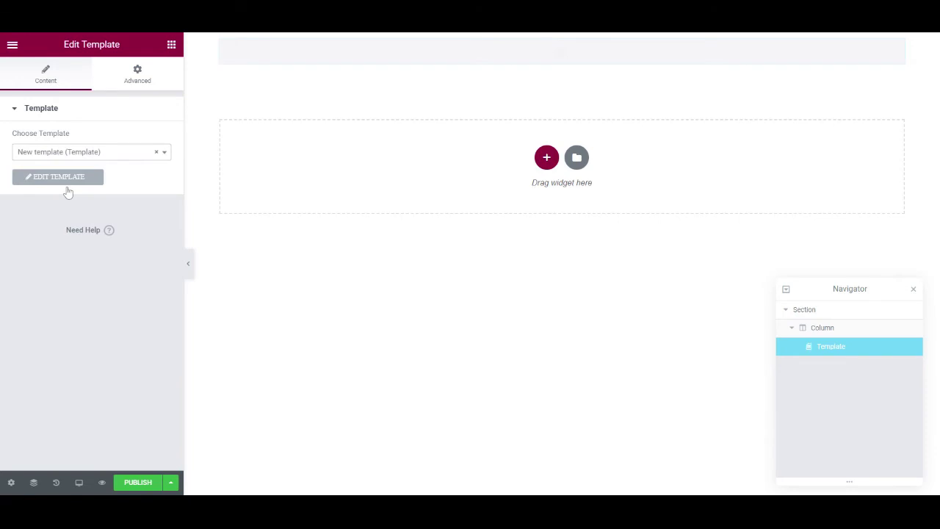